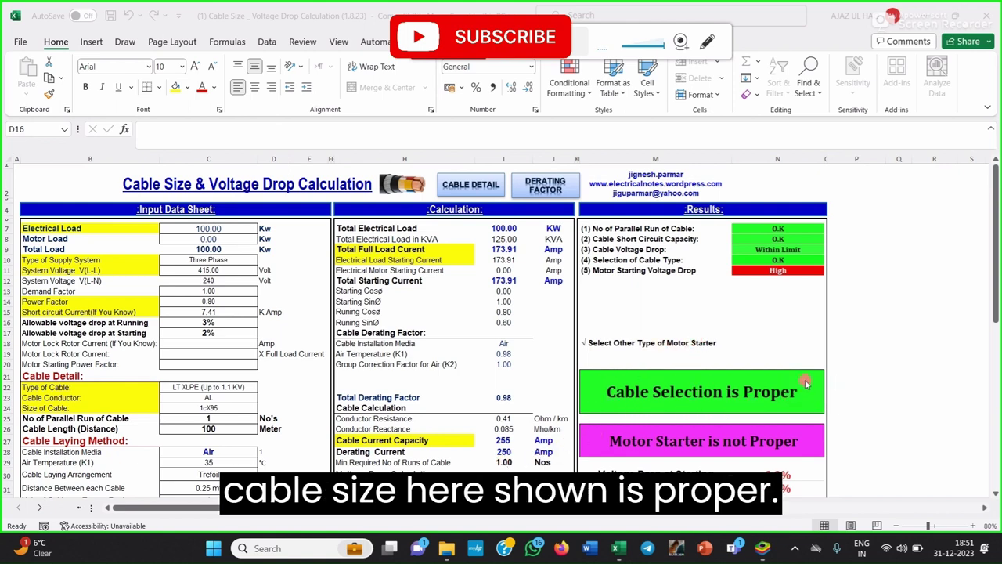
# Step: Lower the allowable running voltage drop in C16 to 2%
pyautogui.click(207, 323)
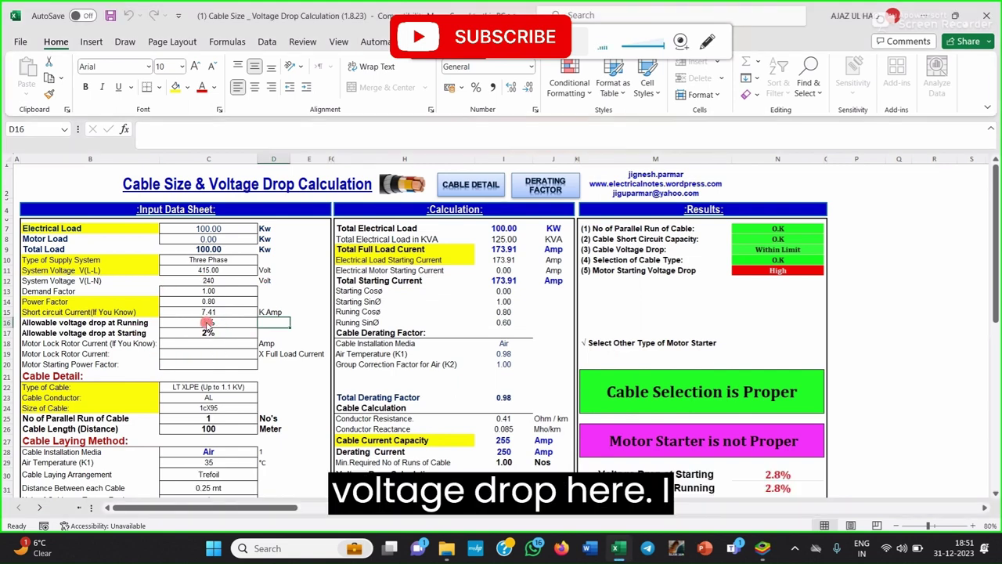
pyautogui.click(207, 322)
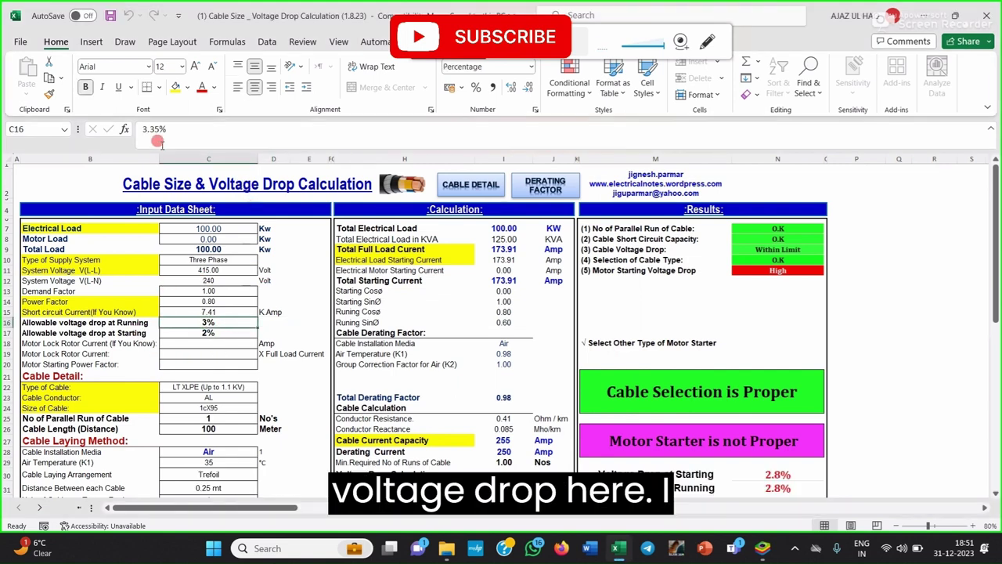
pyautogui.write('2')
pyautogui.click(270, 324)
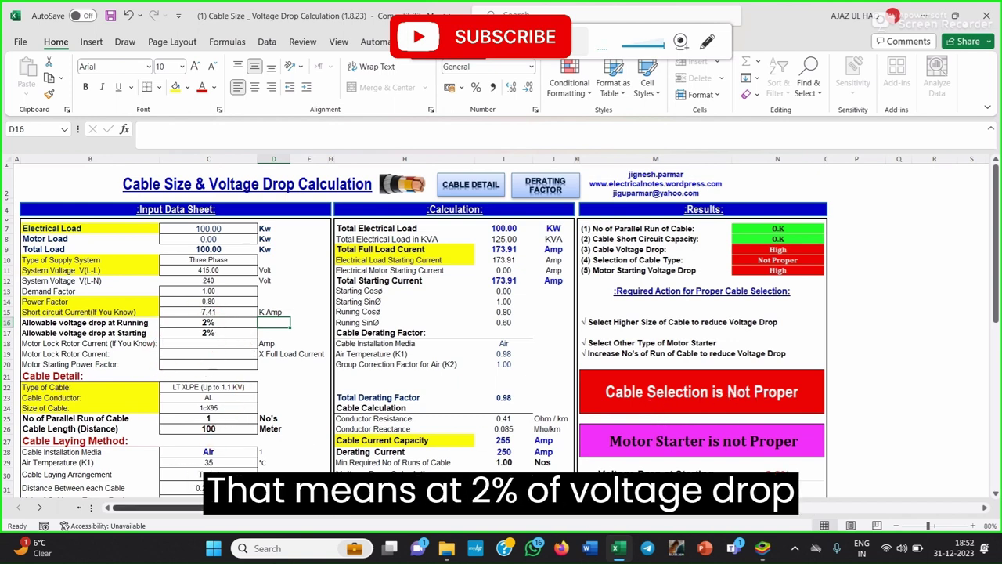
# Step: Change the cable size in C24 to 1cX120, then up to 1cX150
pyautogui.click(227, 409)
pyautogui.click(263, 409)
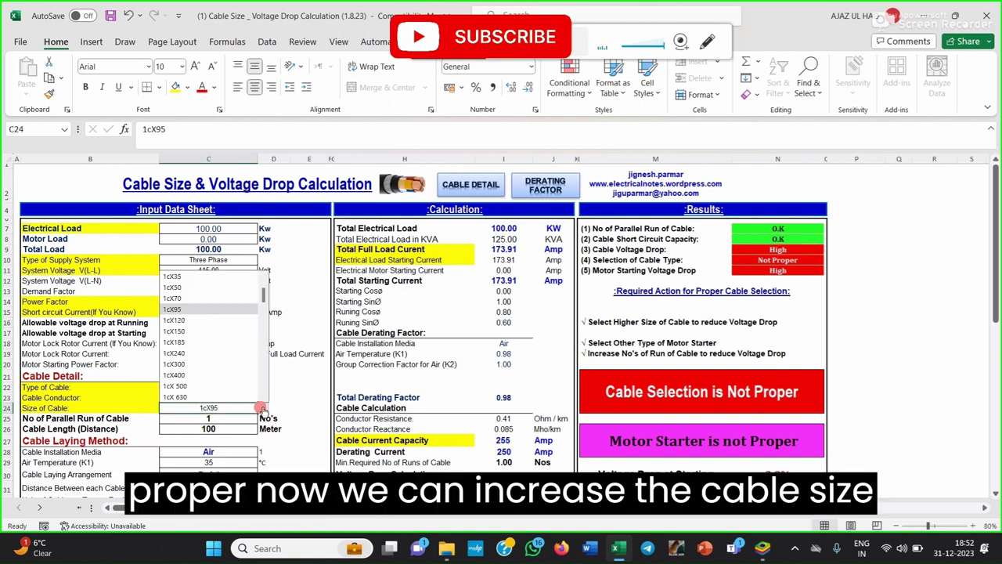
pyautogui.click(209, 318)
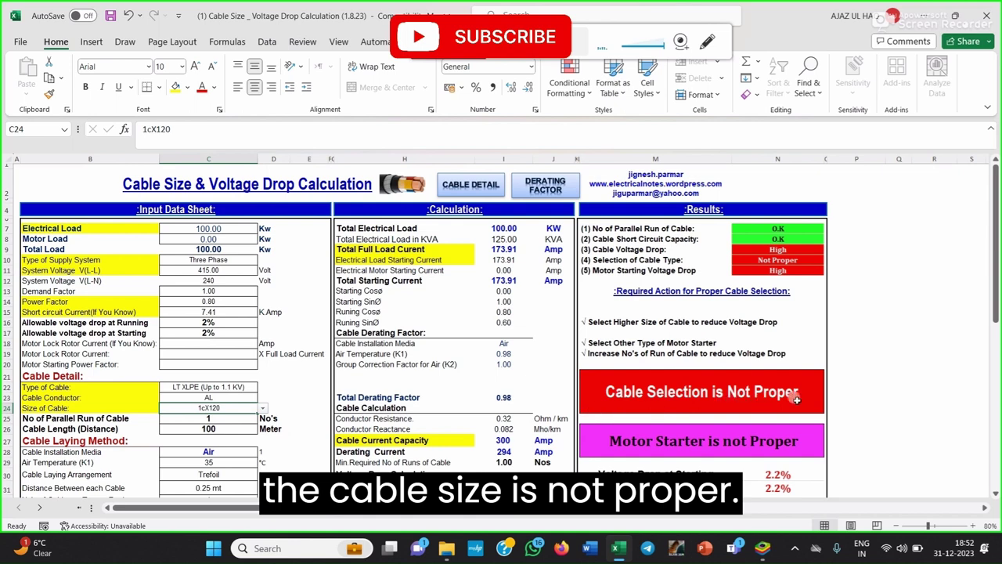
pyautogui.click(263, 408)
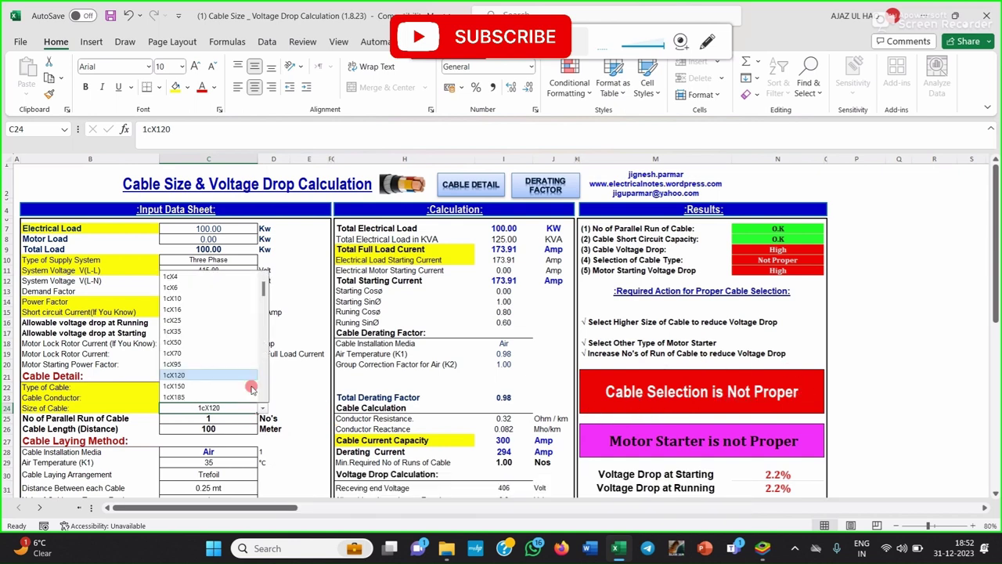
pyautogui.click(198, 387)
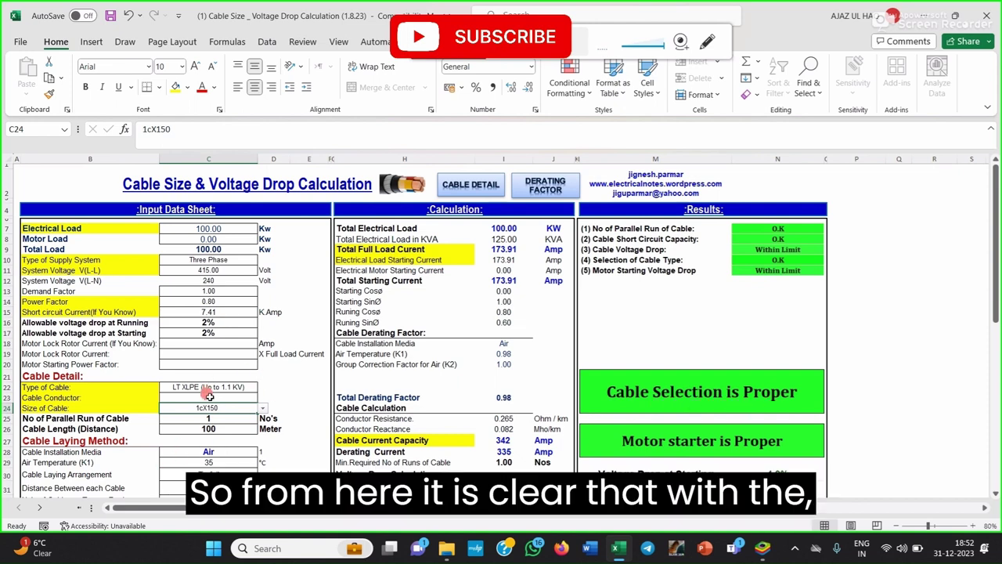
# Step: Raise the allowable running voltage drop in C16 to 4%
pyautogui.click(207, 323)
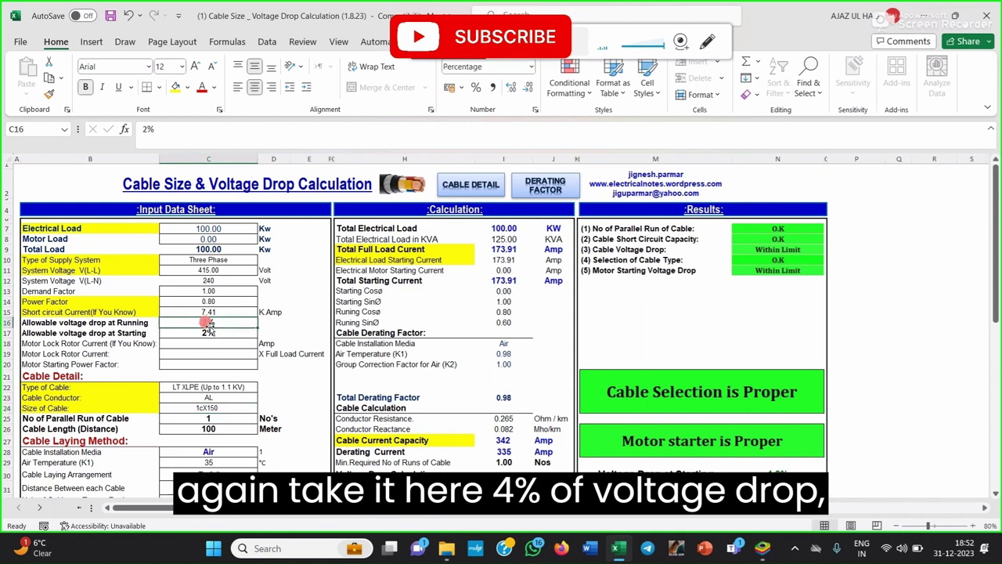
pyautogui.write('4')
pyautogui.click(278, 333)
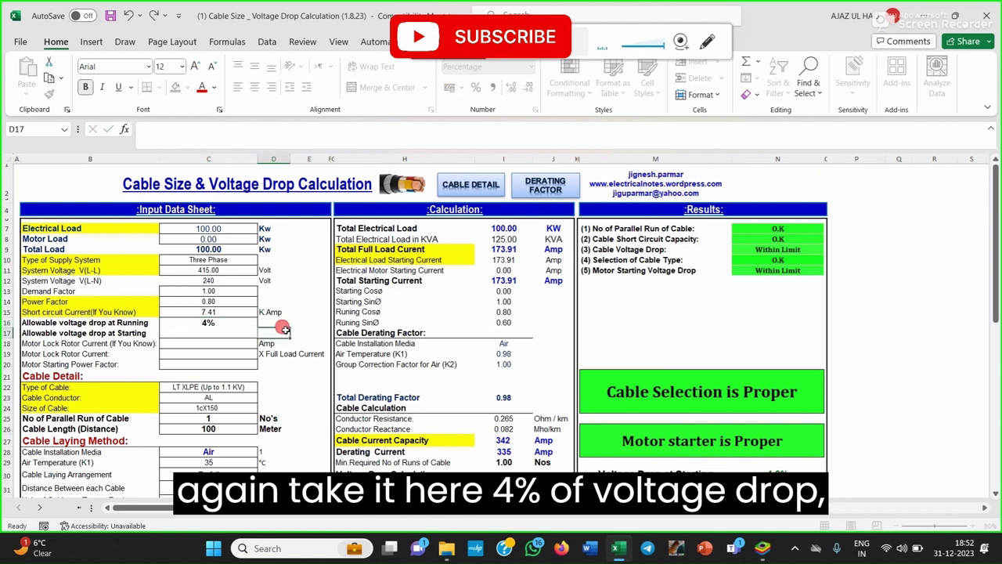
# Step: Set the cable size in C24 back to 1cX95
pyautogui.click(234, 408)
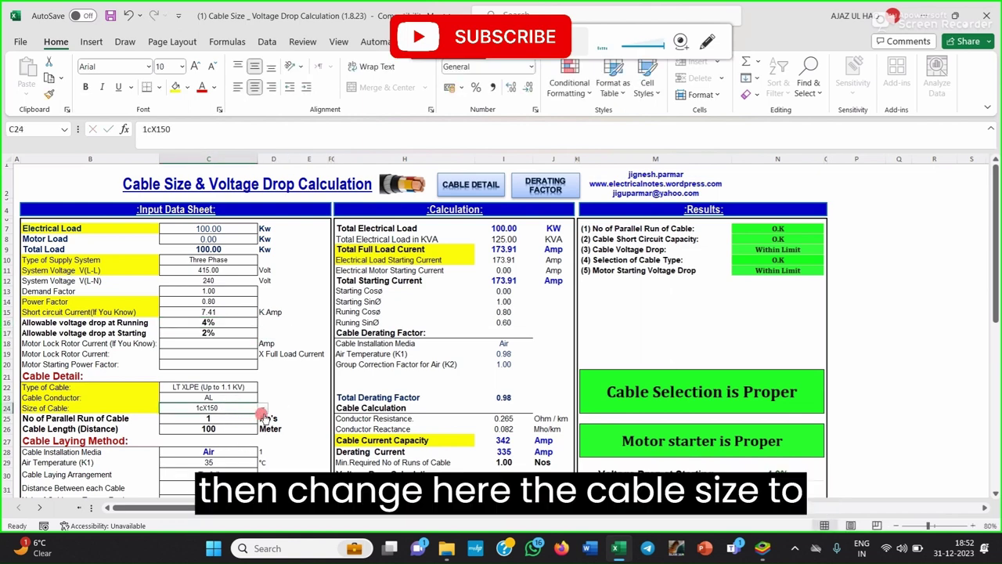
pyautogui.click(265, 409)
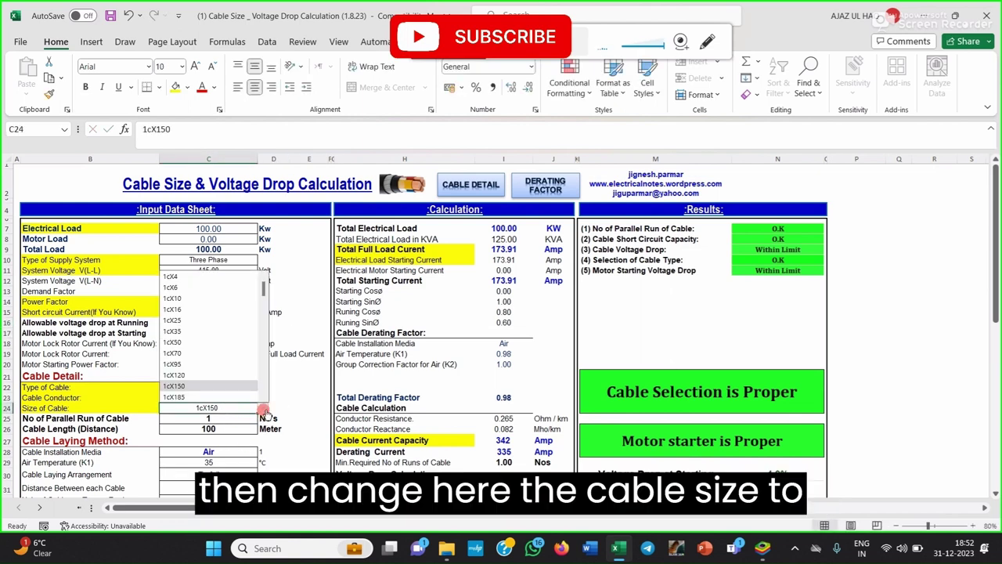
pyautogui.click(199, 364)
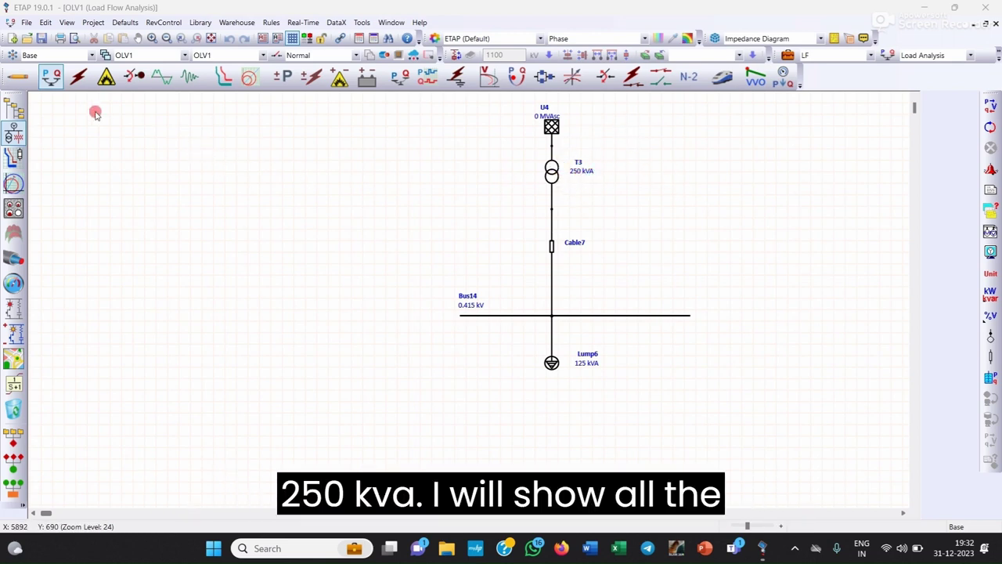
# Step: Switch ETAP to Edit Mode for the one-line diagram
pyautogui.click(13, 76)
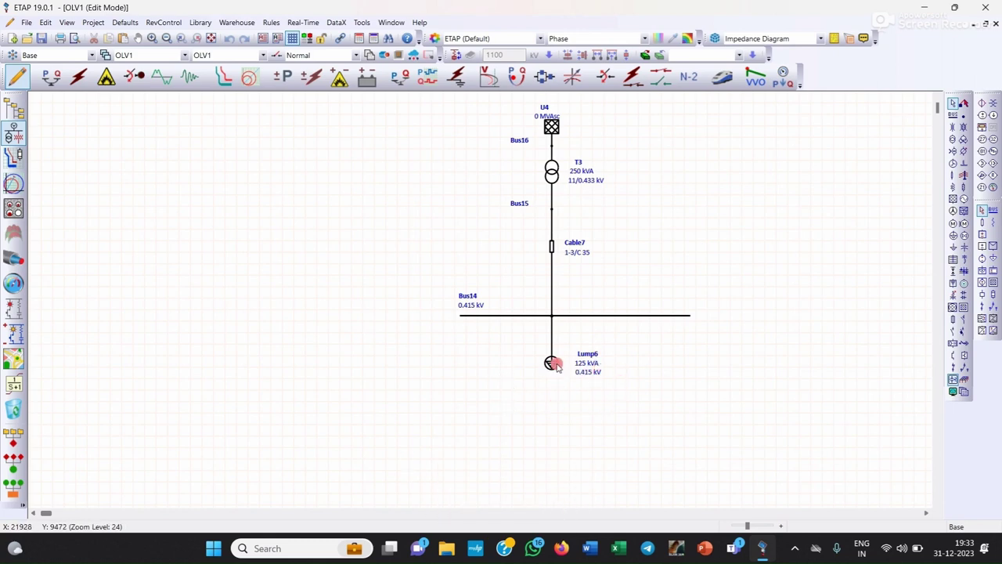
pyautogui.doubleClick(553, 364)
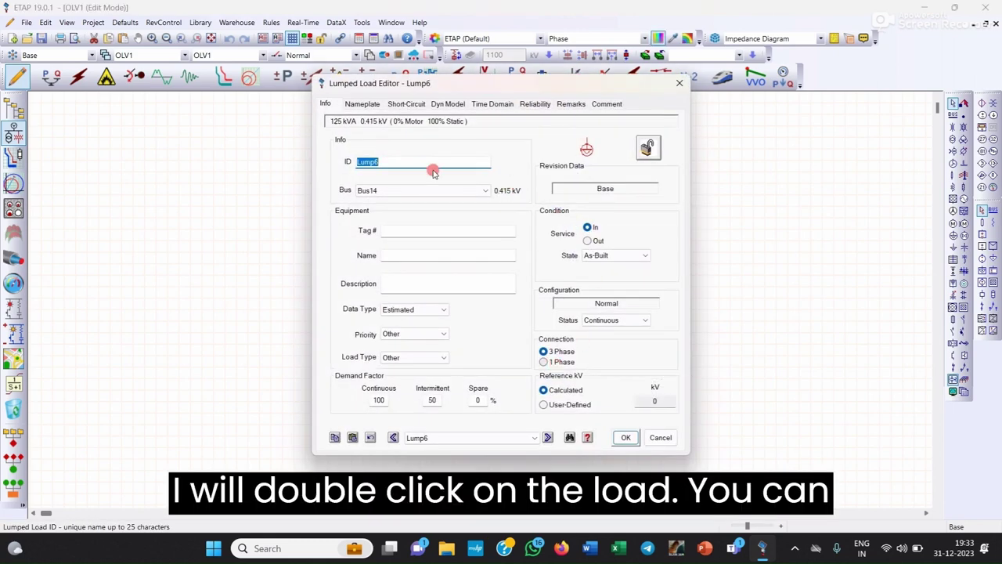
pyautogui.click(372, 105)
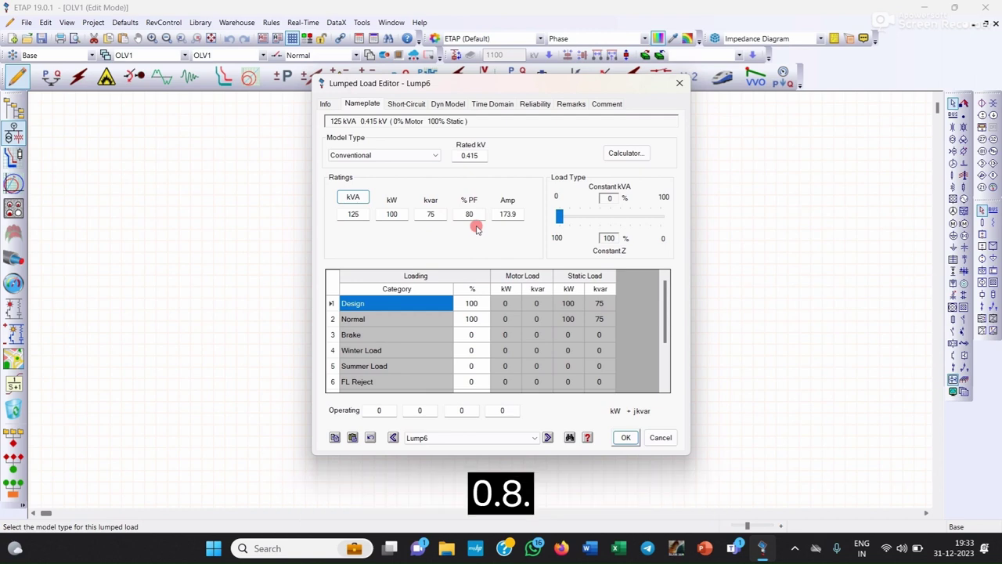
pyautogui.click(625, 438)
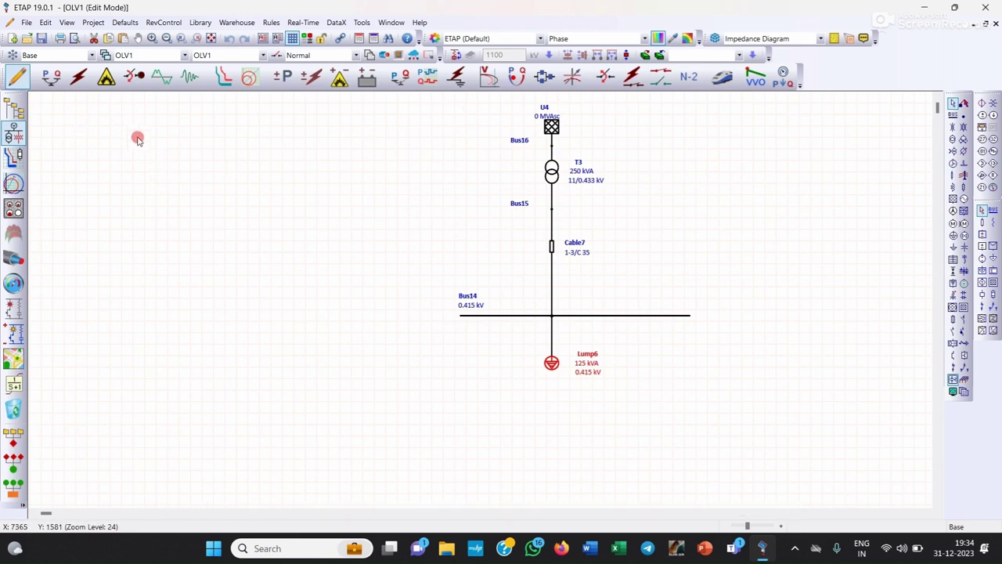
# Step: Run a load flow study in Load Flow Analysis mode
pyautogui.click(54, 78)
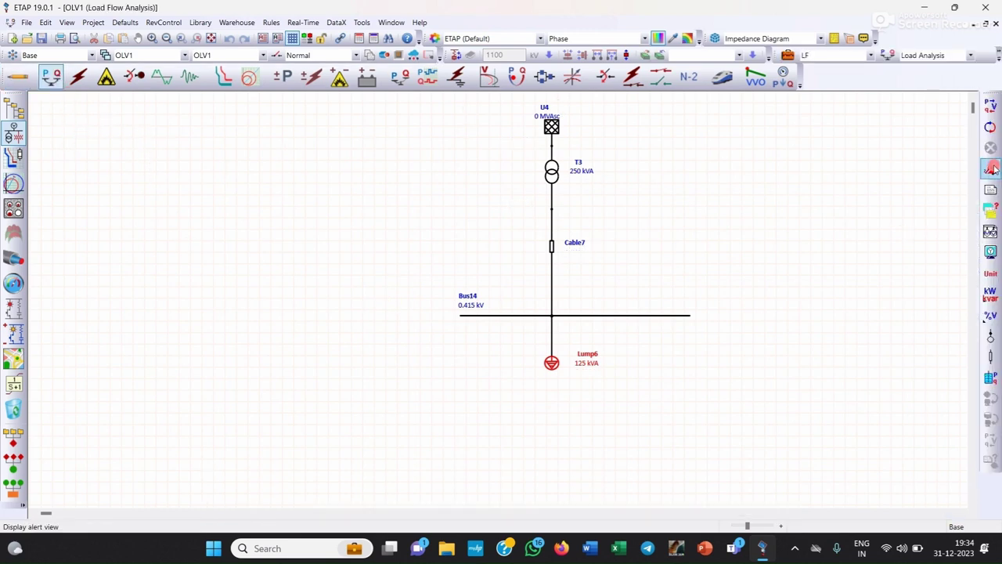
pyautogui.click(991, 108)
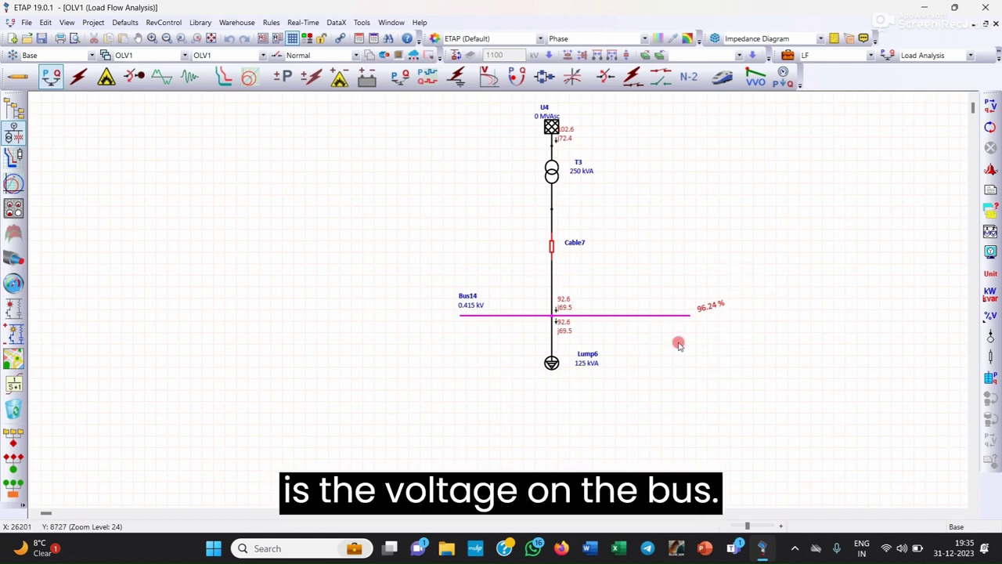
# Step: Show Cable7's Sizing - Phase results in the Cable Editor
pyautogui.doubleClick(556, 249)
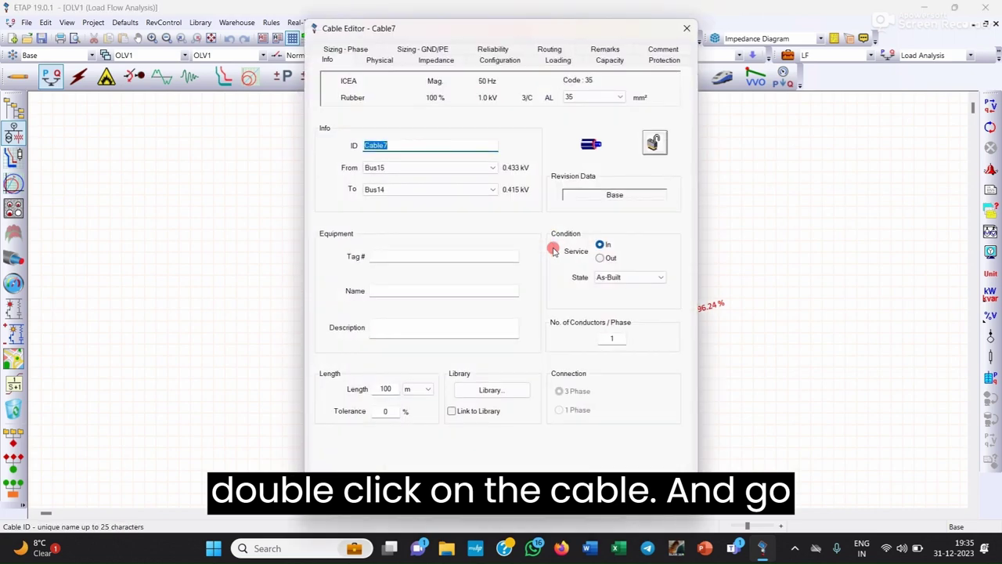
pyautogui.click(342, 54)
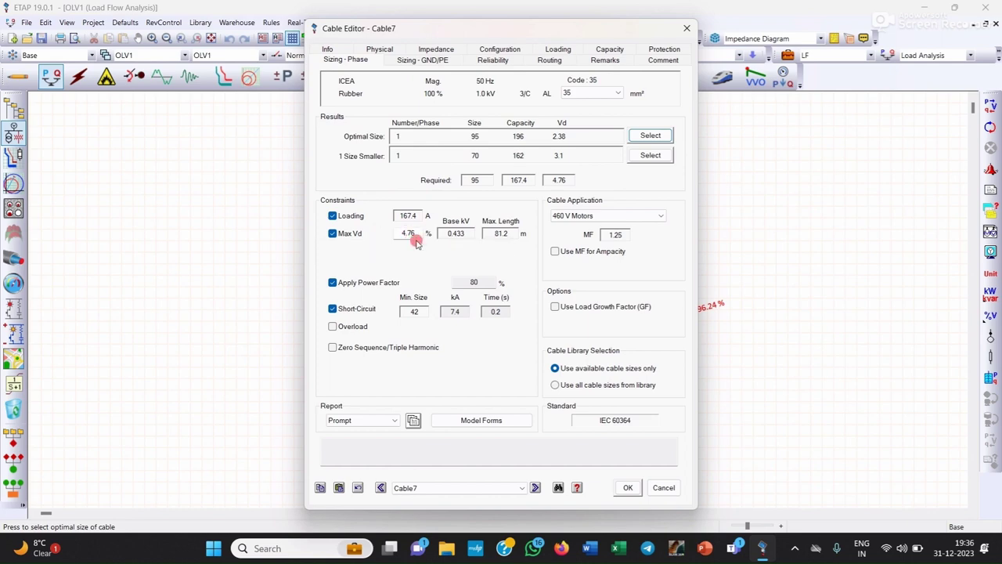
# Step: Set Cable7's maximum voltage drop to 3.35%, then try a 2% limit
pyautogui.moveTo(418, 233); pyautogui.dragTo(394, 233)
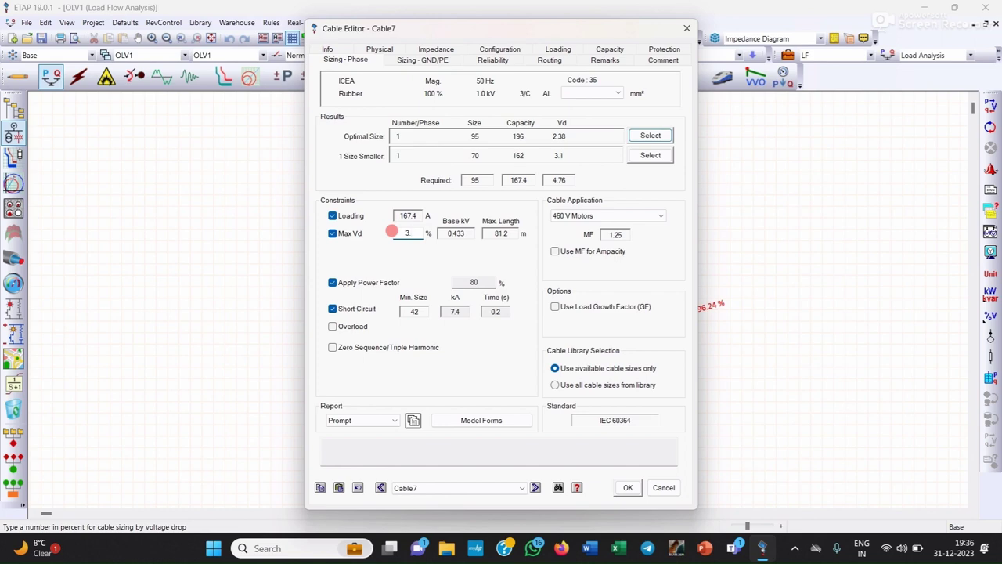
pyautogui.write('3.35')
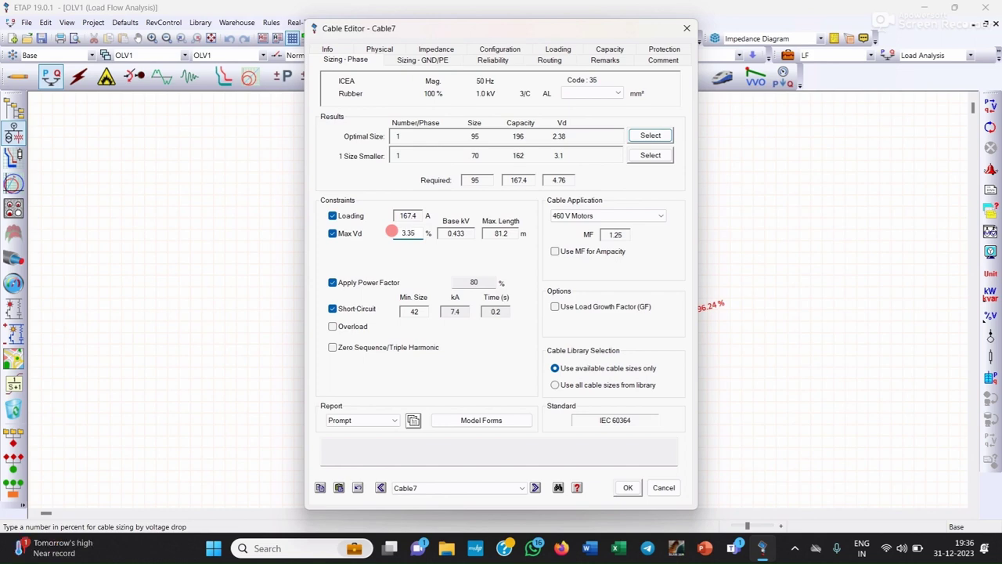
pyautogui.click(425, 271)
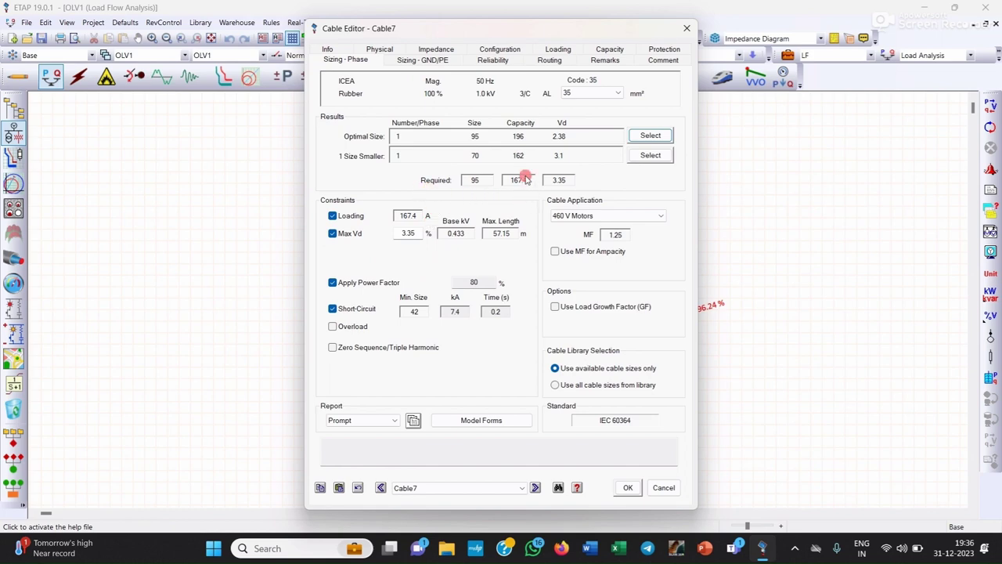
pyautogui.click(410, 233)
pyautogui.write('2')
pyautogui.click(404, 258)
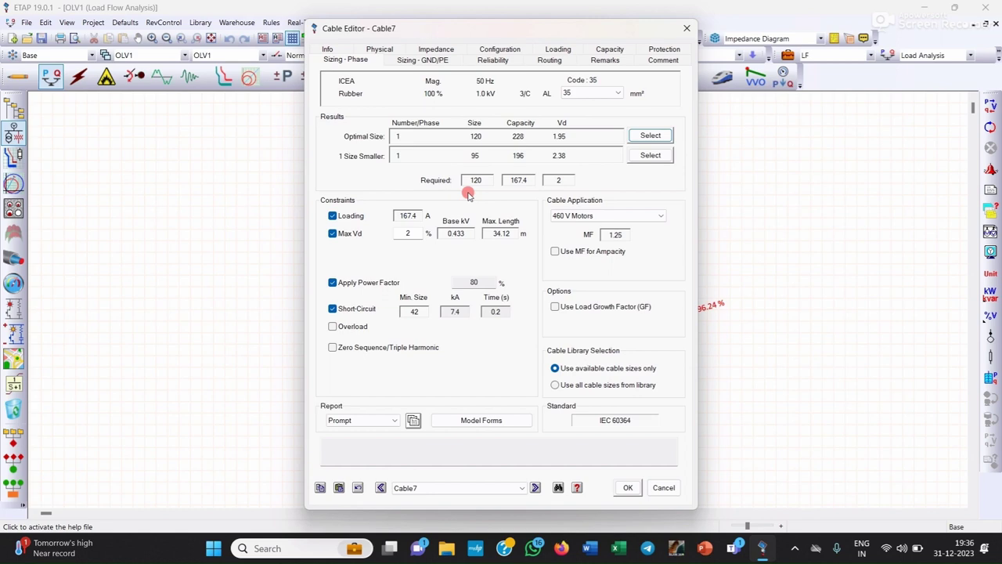
# Step: Restore Cable7's maximum voltage drop limit to 3.35%
pyautogui.click(406, 233)
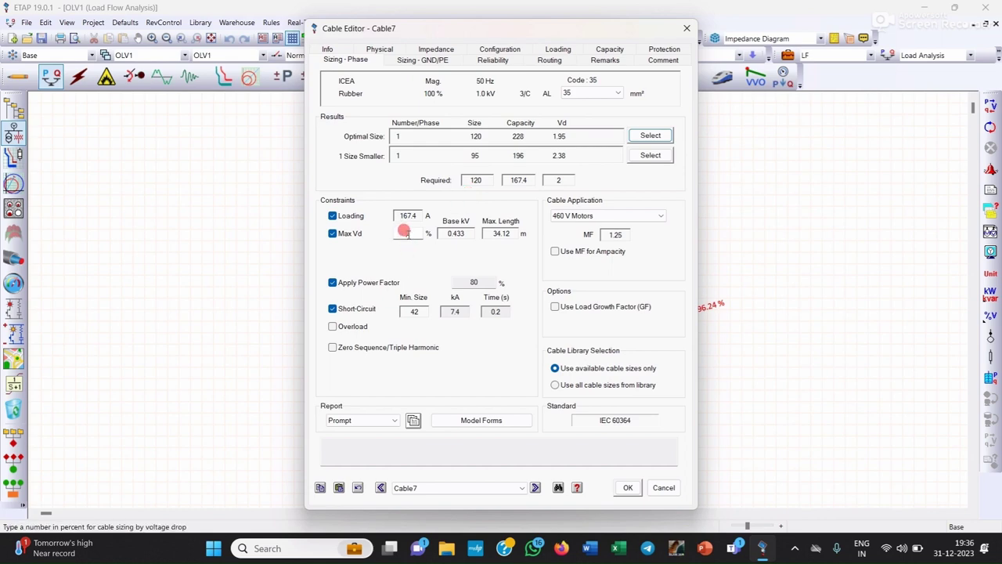
pyautogui.moveTo(411, 229); pyautogui.dragTo(391, 233)
pyautogui.press('Tab')
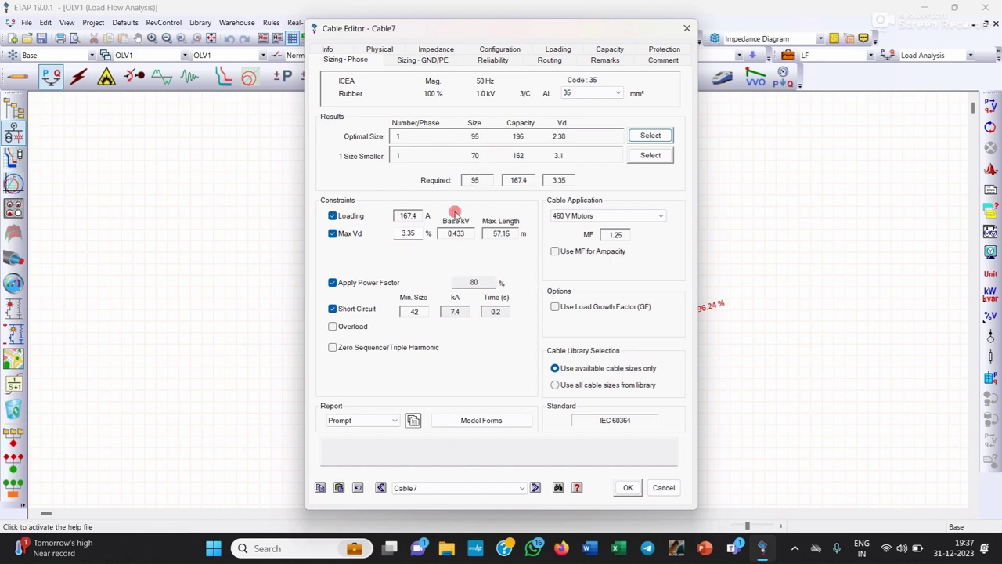